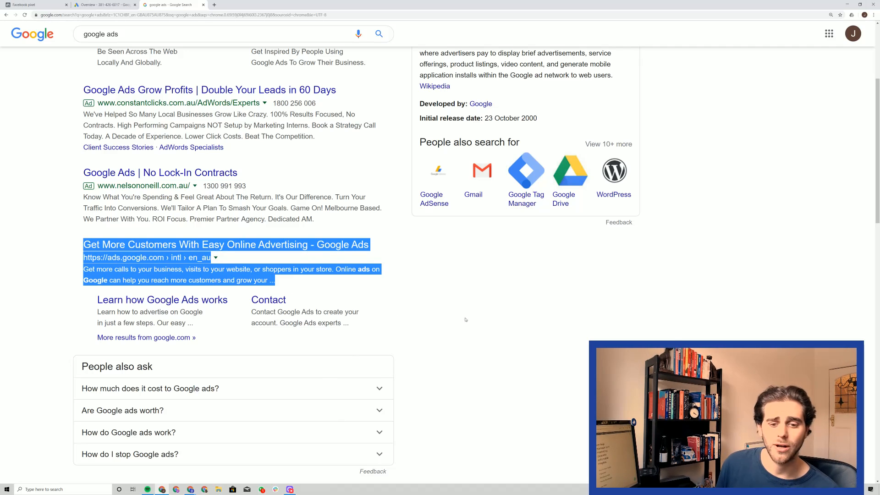
Switch to Google Ads and open the Audience manager from the shared library.
click(480, 318)
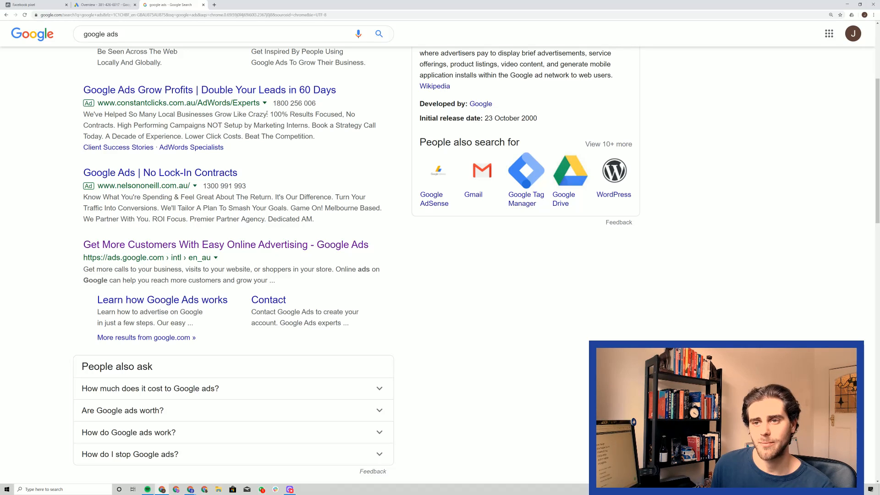
click(110, 3)
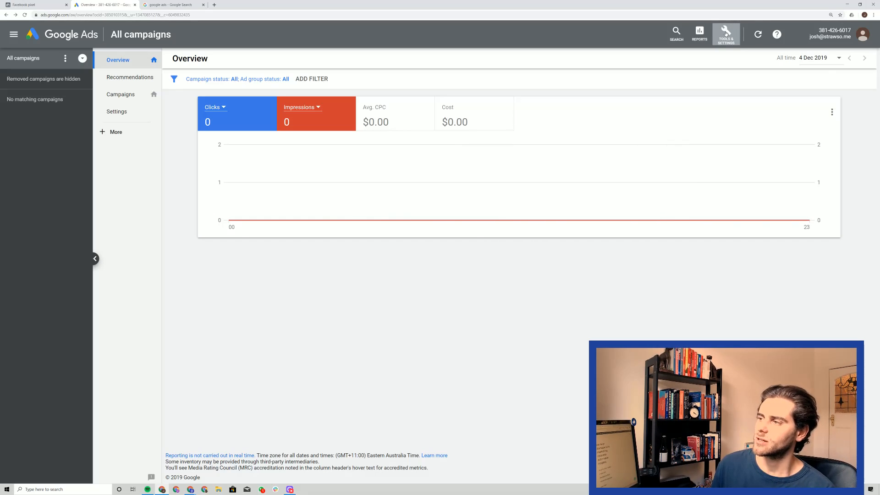
click(726, 33)
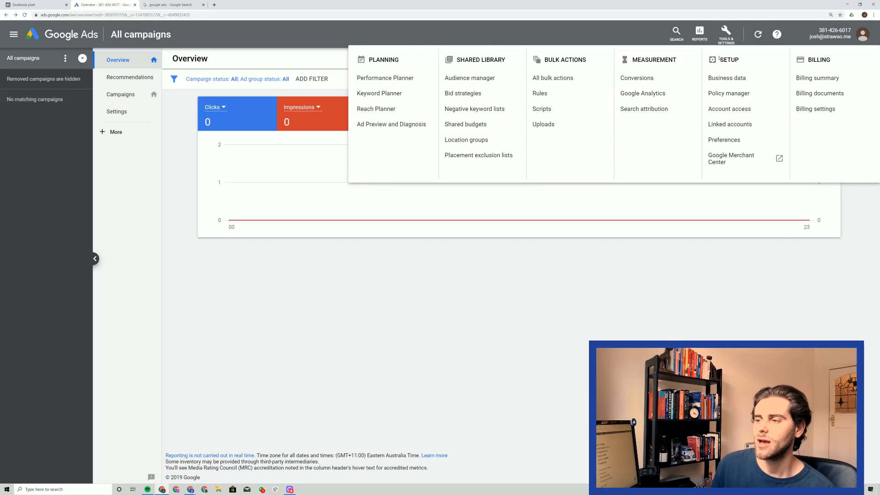
drag(457, 60, 506, 62)
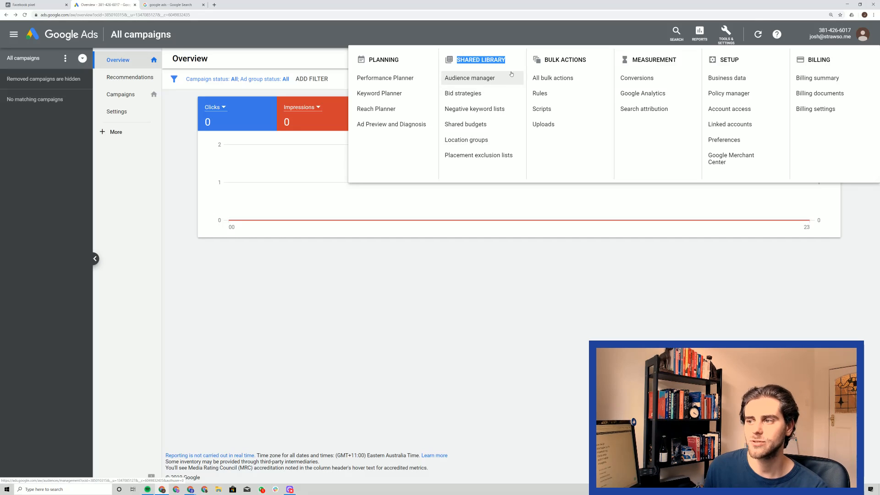
click(504, 79)
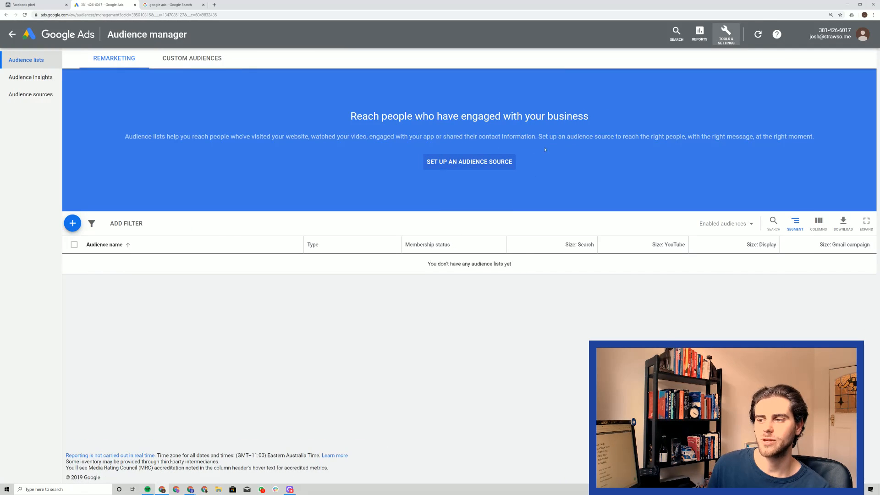
Set up an audience source and start the setup of the Google Ads tag.
click(482, 163)
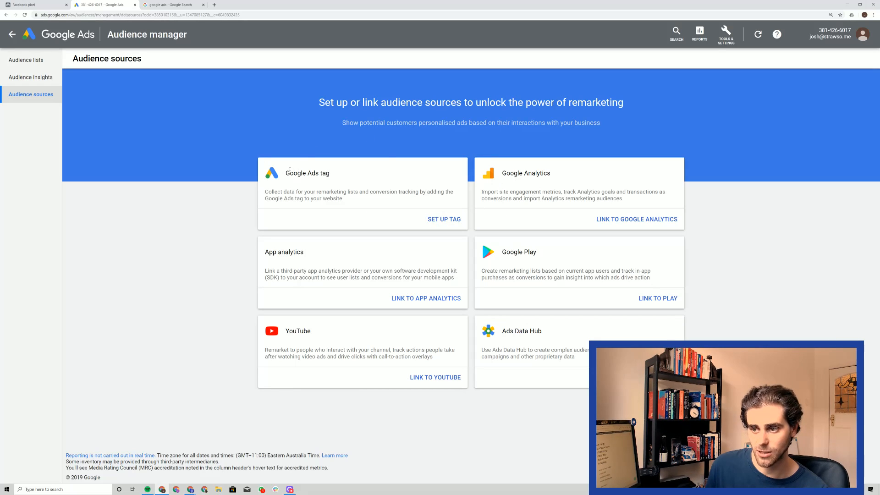
drag(289, 170, 340, 189)
click(447, 220)
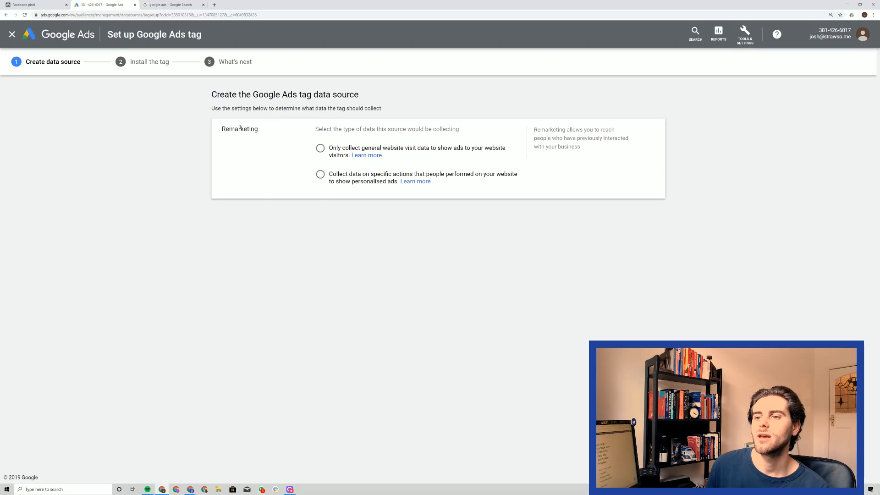
Create the tag data source collecting data on specific website actions with the Custom business type, and save it.
click(323, 150)
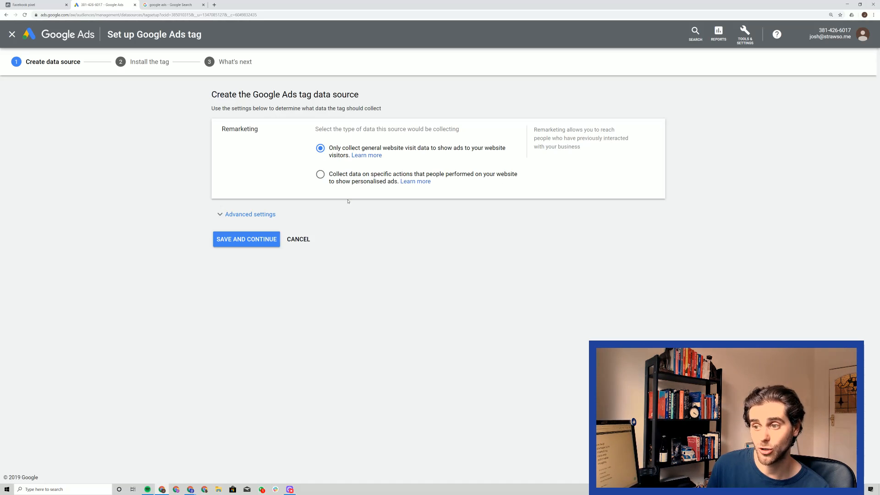
click(239, 216)
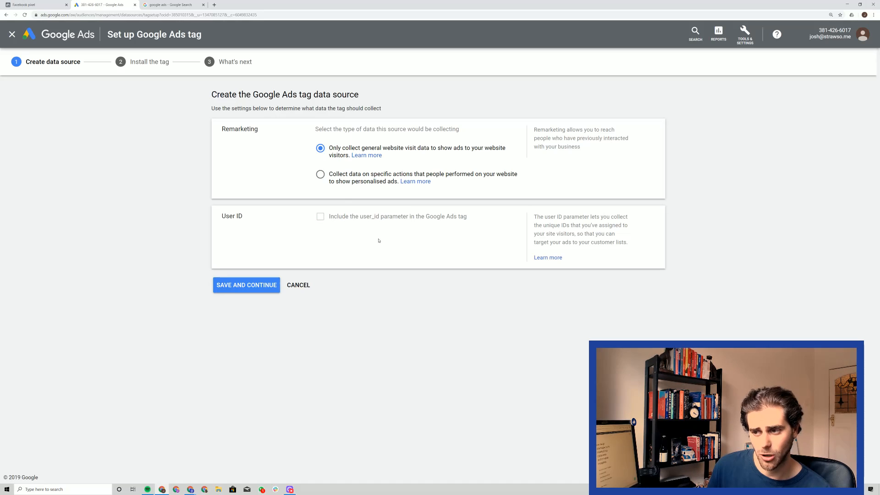
click(320, 174)
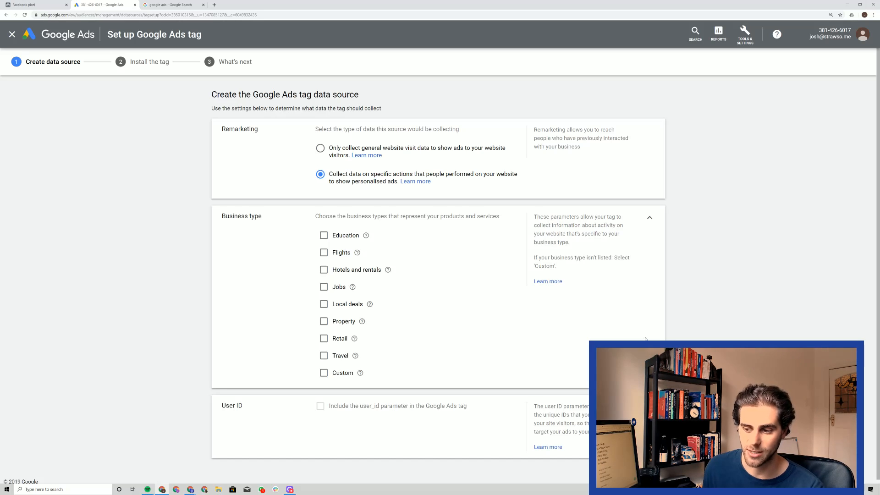
scroll(386, 188, down, 1)
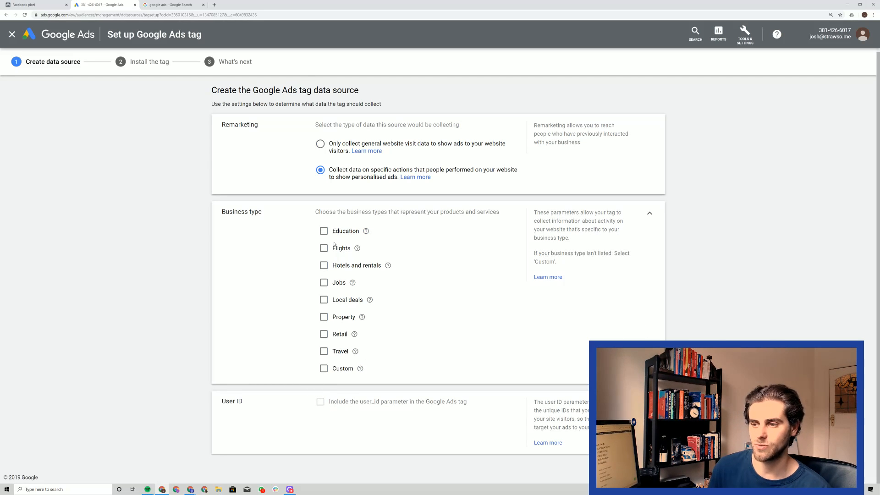
drag(347, 212, 499, 213)
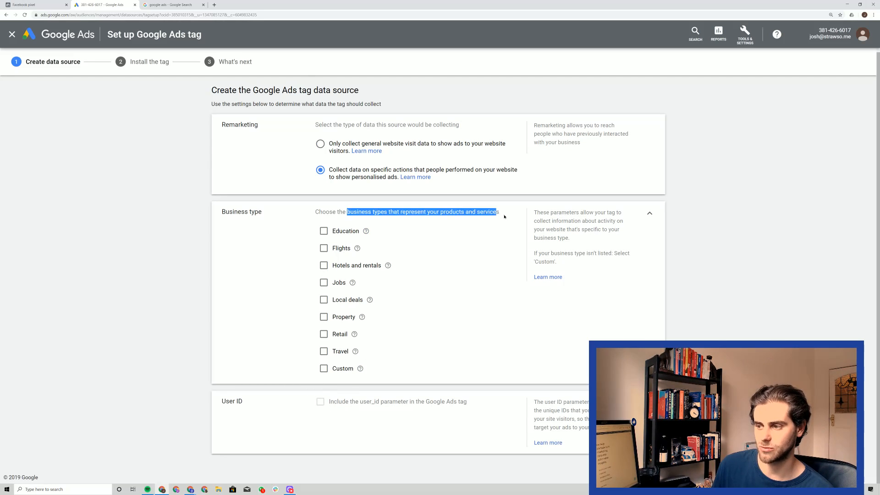
click(505, 216)
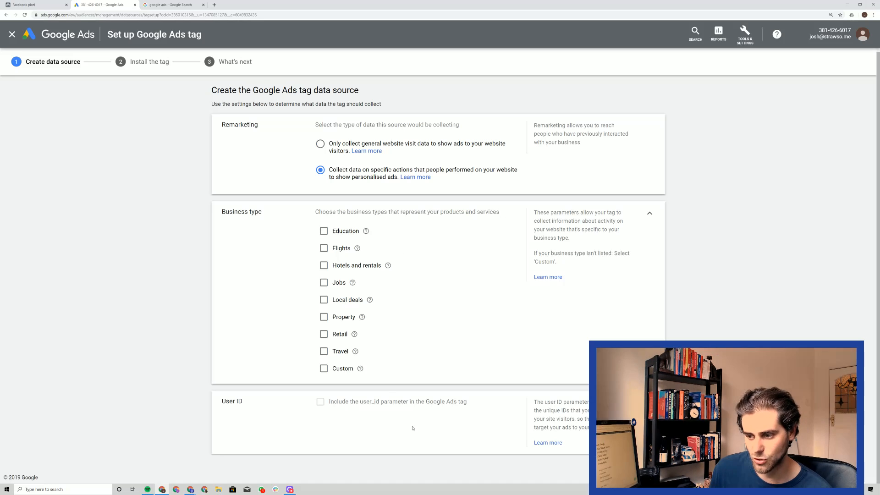
click(323, 369)
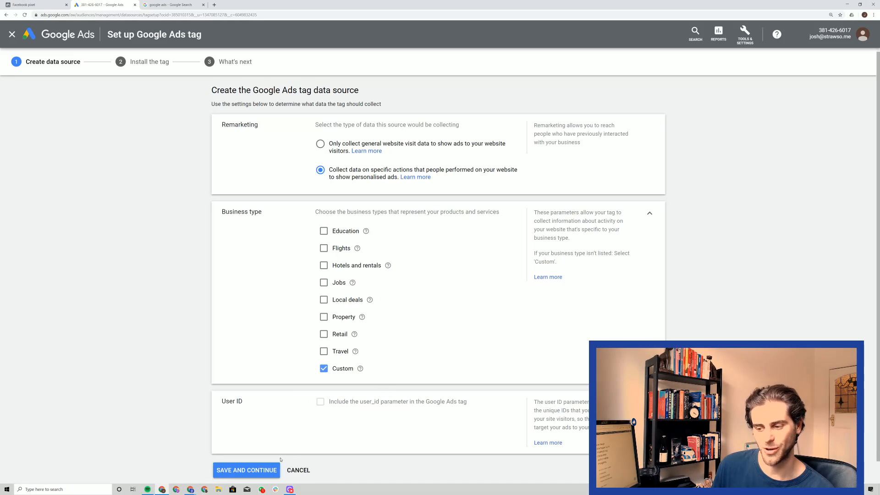
click(269, 470)
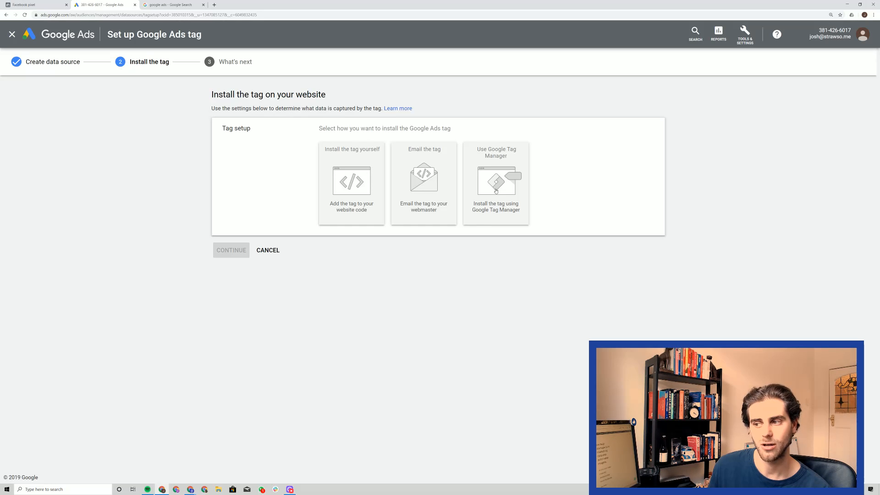
Choose Google Tag Manager as the tag installation method and copy the conversion ID.
click(496, 191)
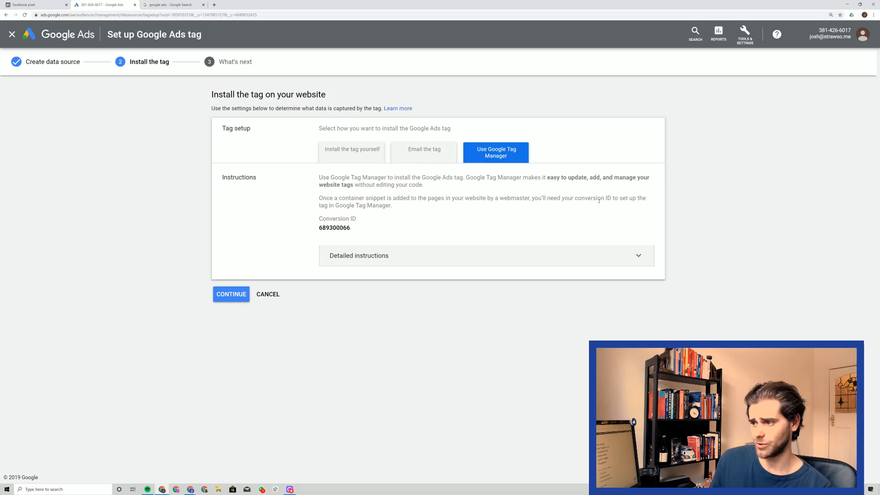
drag(590, 198, 626, 205)
click(617, 228)
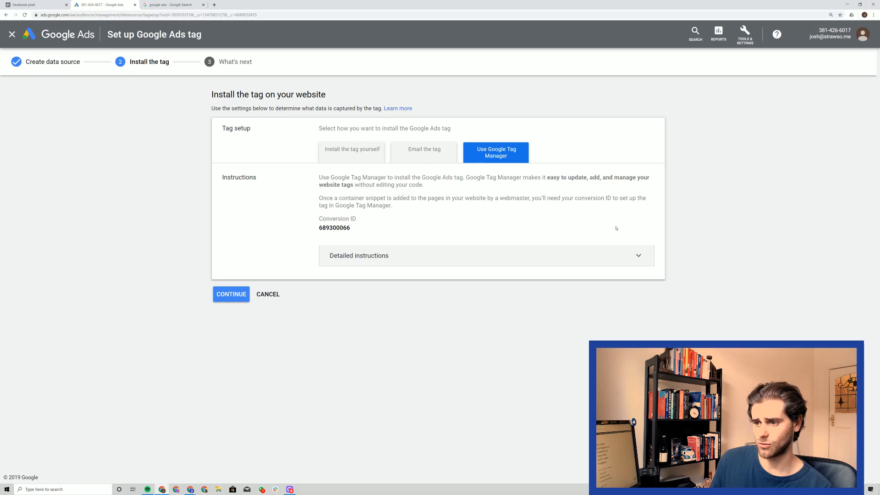
mouse_move(320, 230)
mouse_down()
mouse_move(332, 229)
mouse_move(320, 228)
mouse_up()
click(344, 233)
right_click(335, 228)
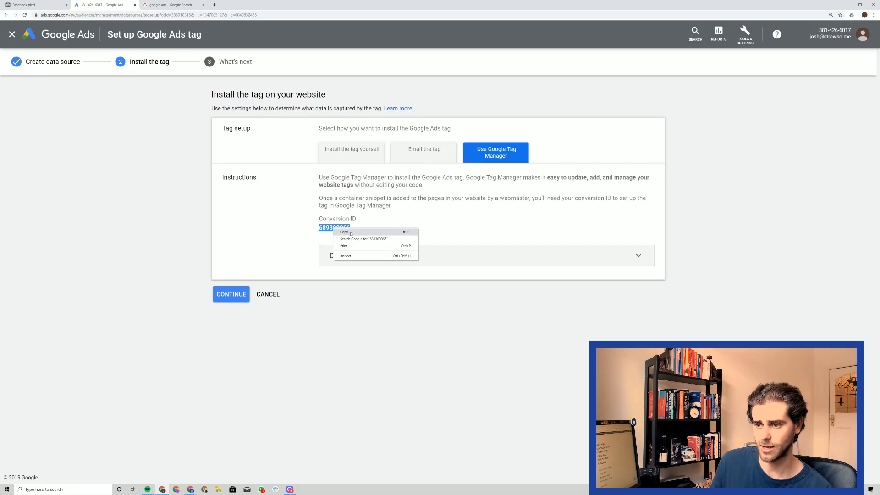
click(378, 236)
click(379, 235)
Expand the detailed Tag Manager instructions and review how to add the container and the tag.
click(382, 256)
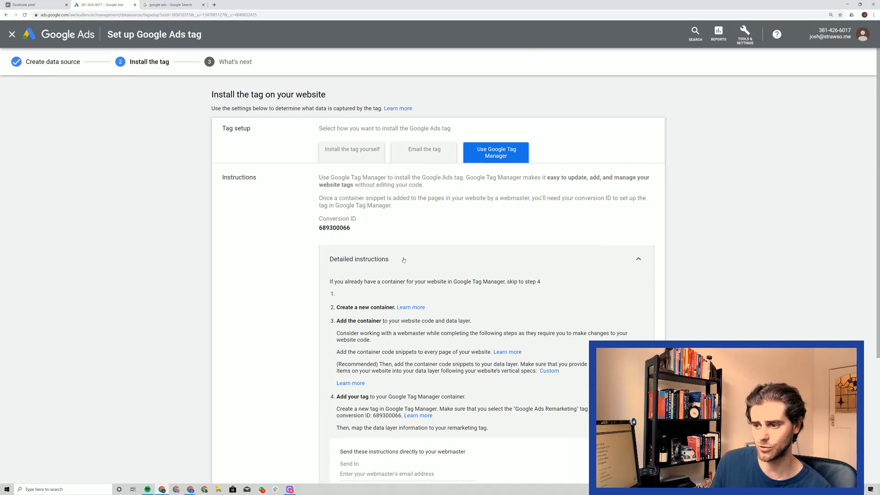
scroll(402, 257, down, 2)
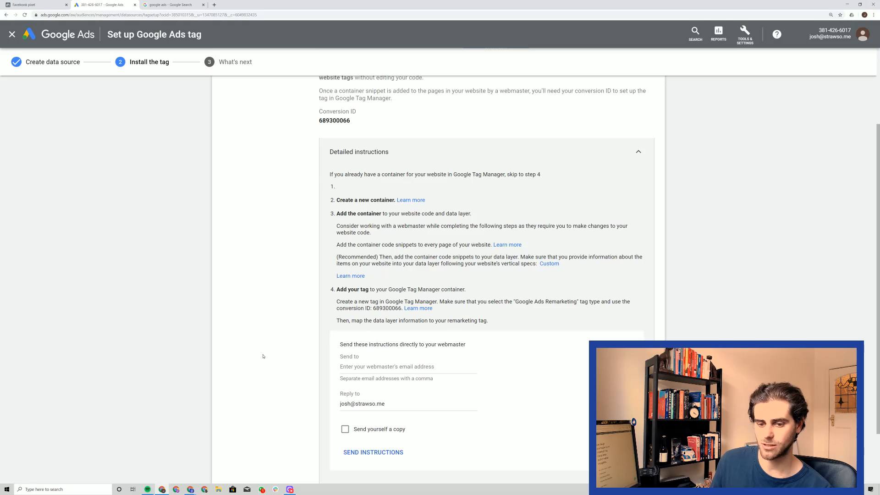
click(639, 152)
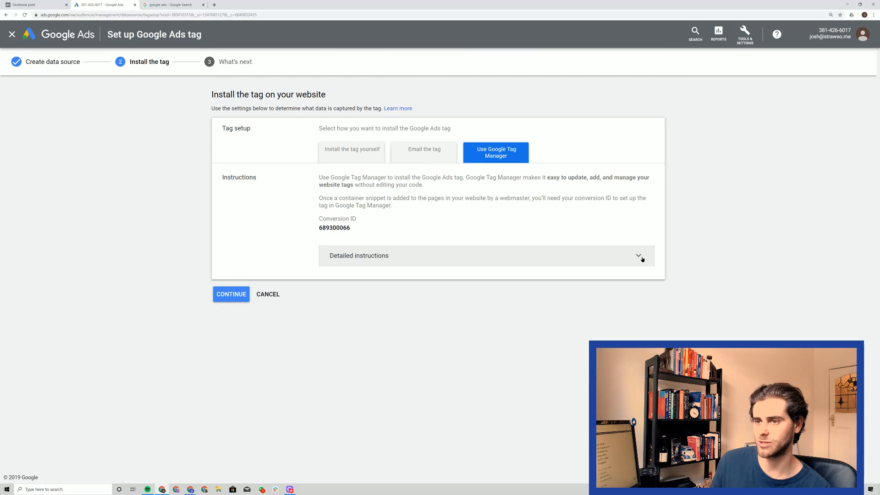
click(640, 257)
scroll(414, 285, down, 2)
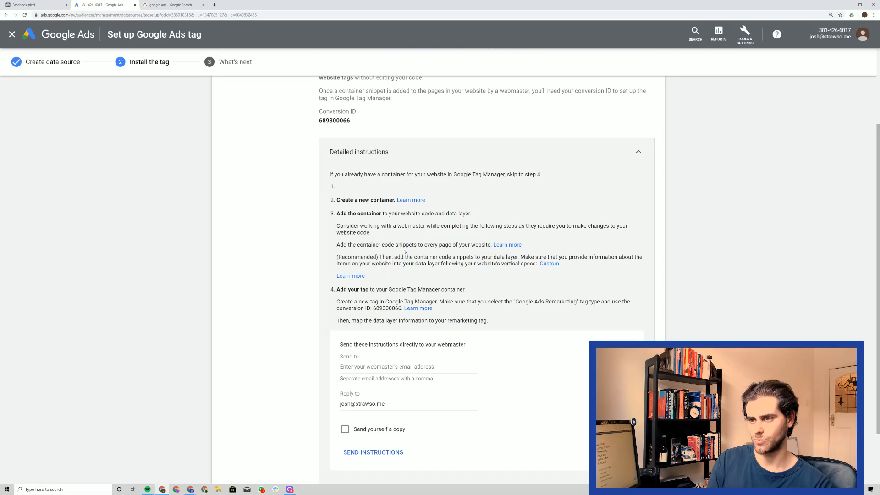
Search the web for "google tag manager" in a new browser tab and open the Google Tag Manager site.
key(ctrl+t)
text(google tag manager)
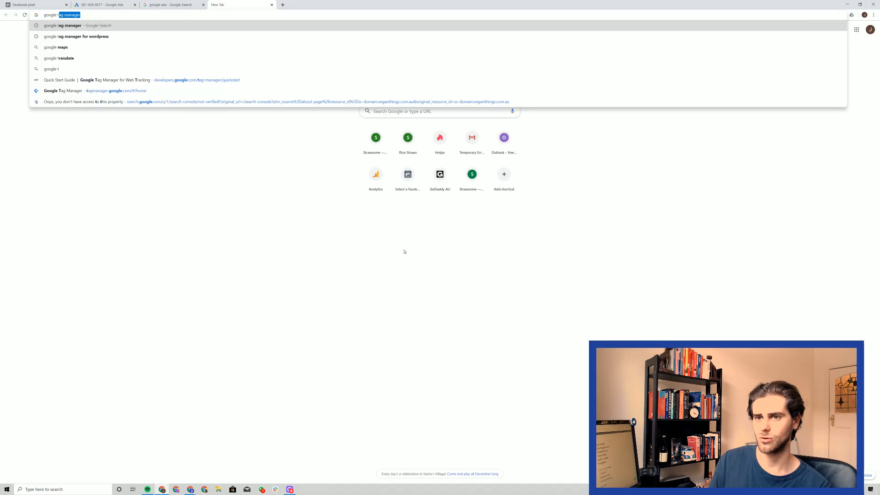
key(Return)
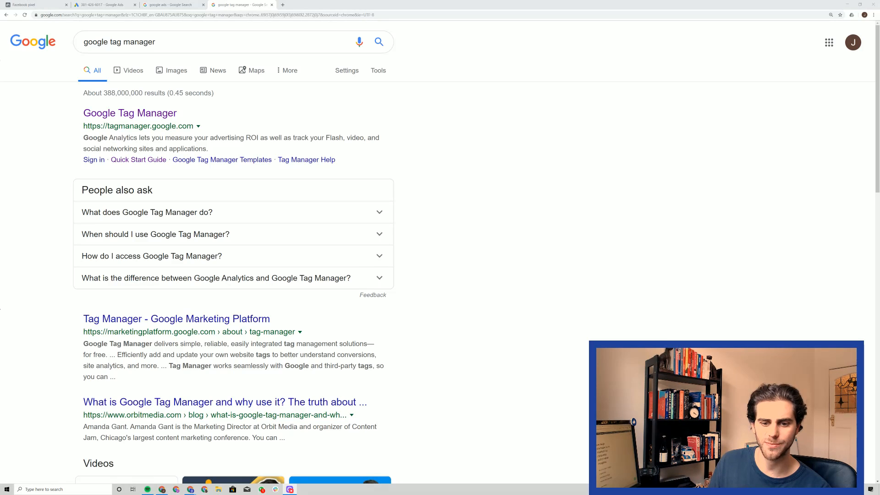
click(114, 112)
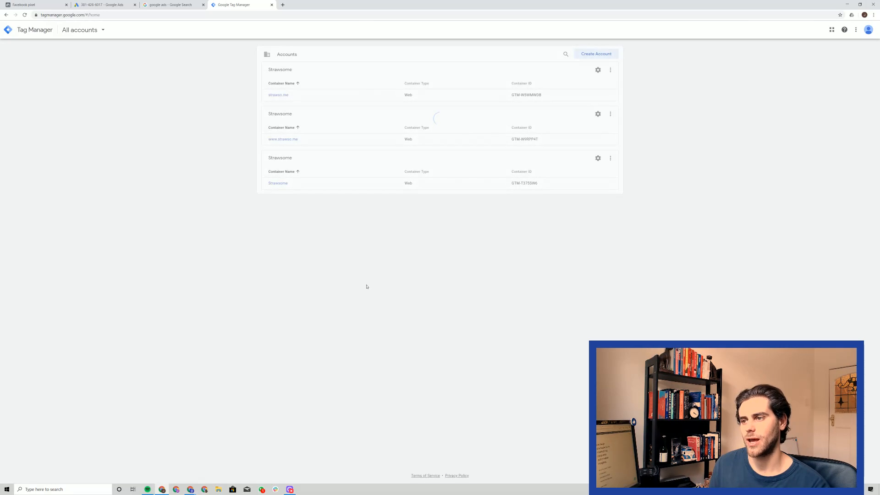
Enlarge the accounts page and open the container named Strawsome.
key(ctrl+plus)
key(ctrl+plus)
key(ctrl+plus)
key(ctrl+plus)
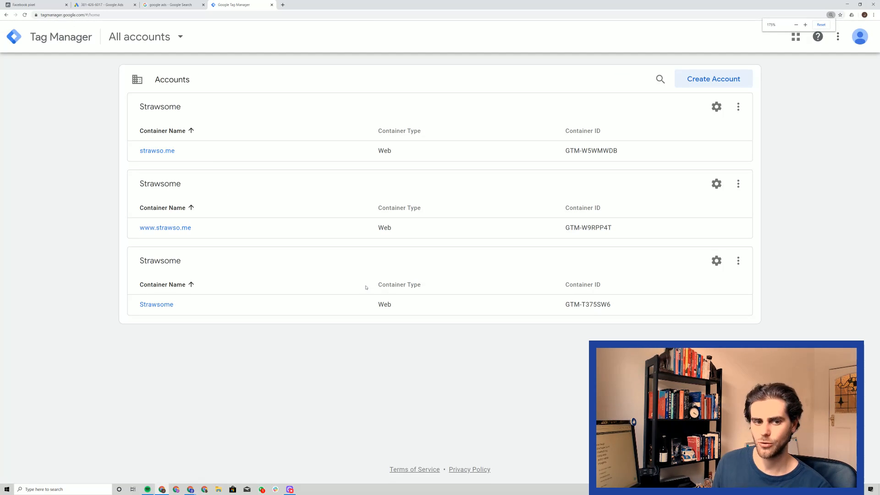
click(156, 305)
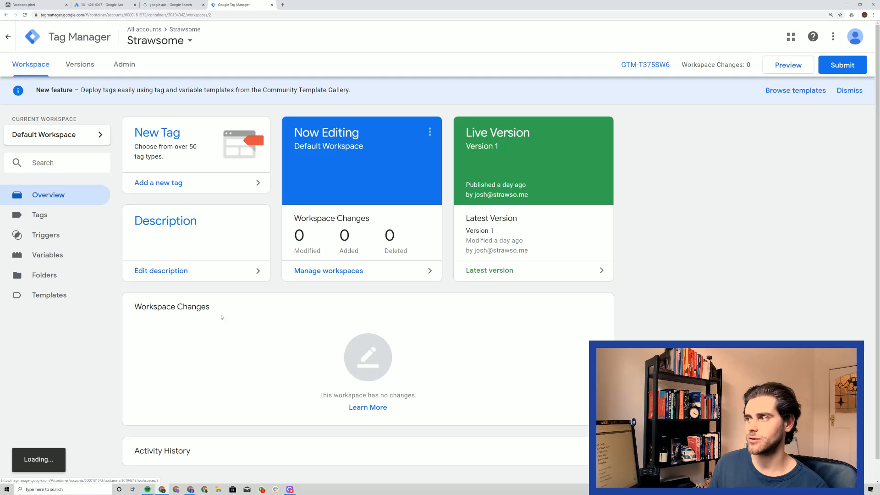
Create a new tag in the container and name it "Google Ads Remarketing".
click(39, 215)
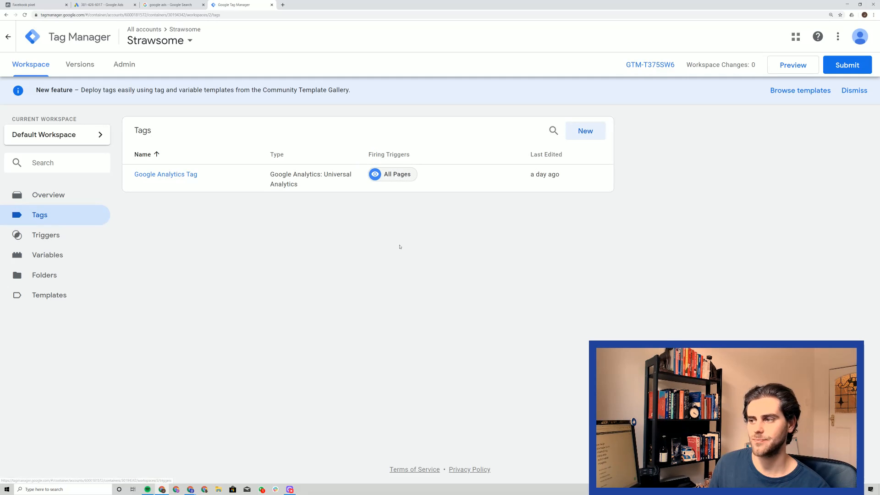
click(585, 135)
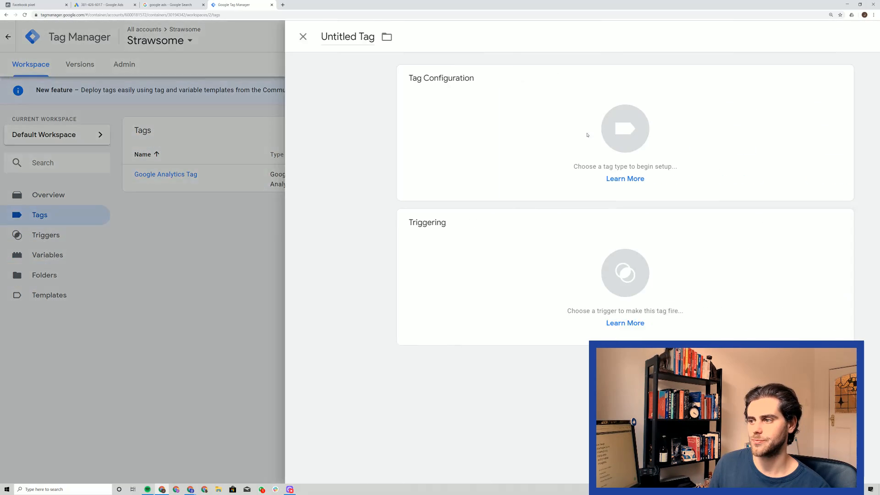
triple_click(278, 38)
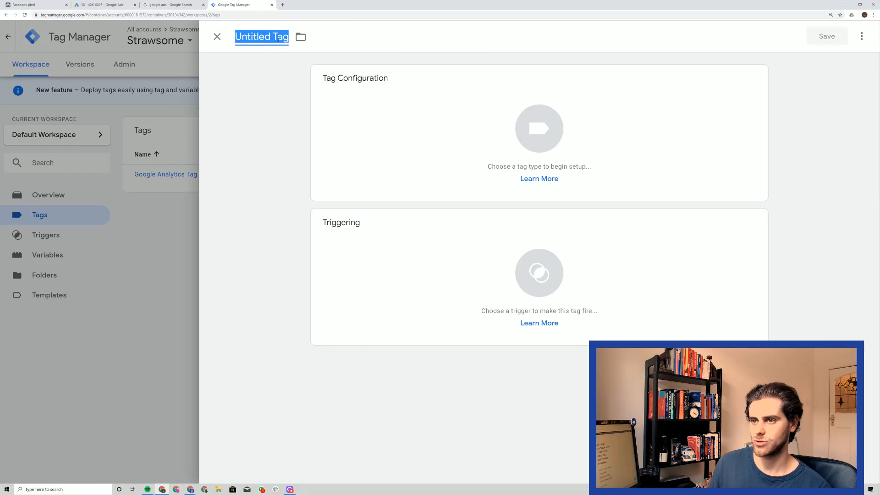
text(Google Ads Re)
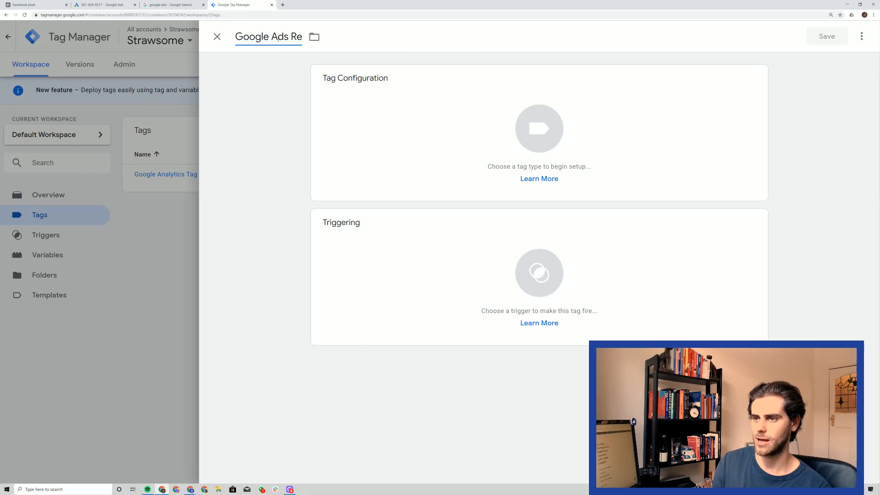
text(marketing)
key(Return)
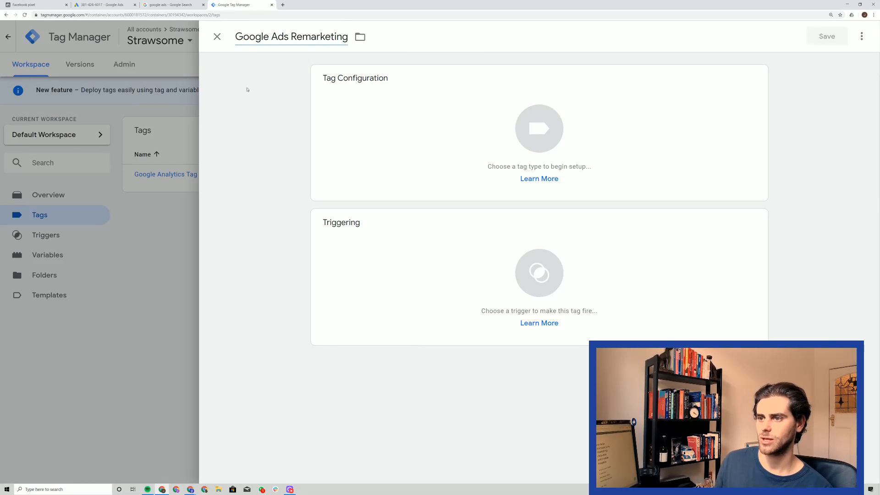
Set the new tag's type to Google Ads Remarketing.
click(437, 122)
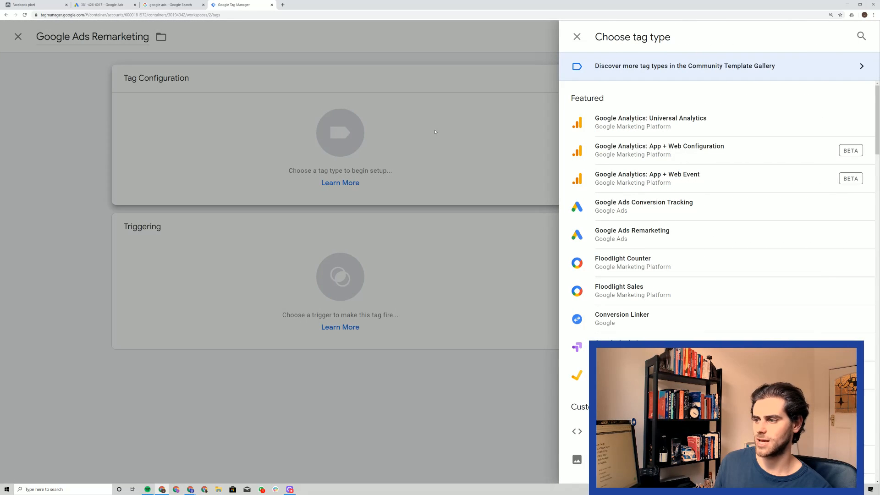
click(860, 37)
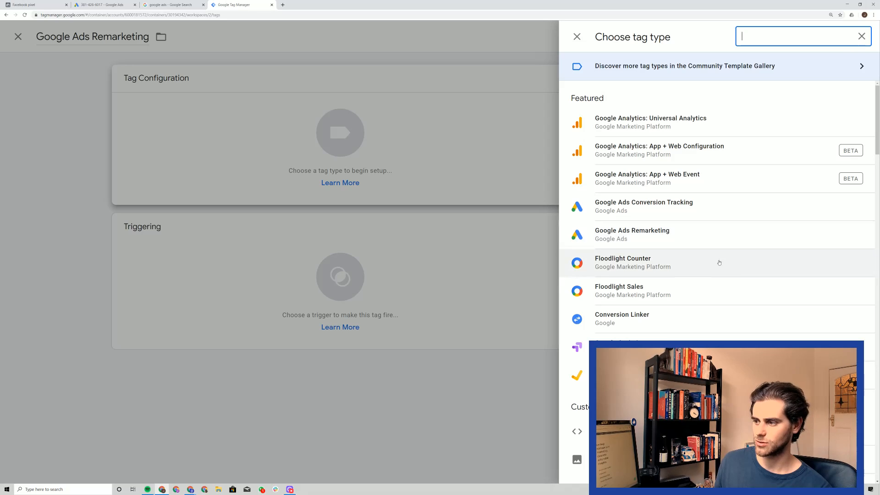
click(636, 235)
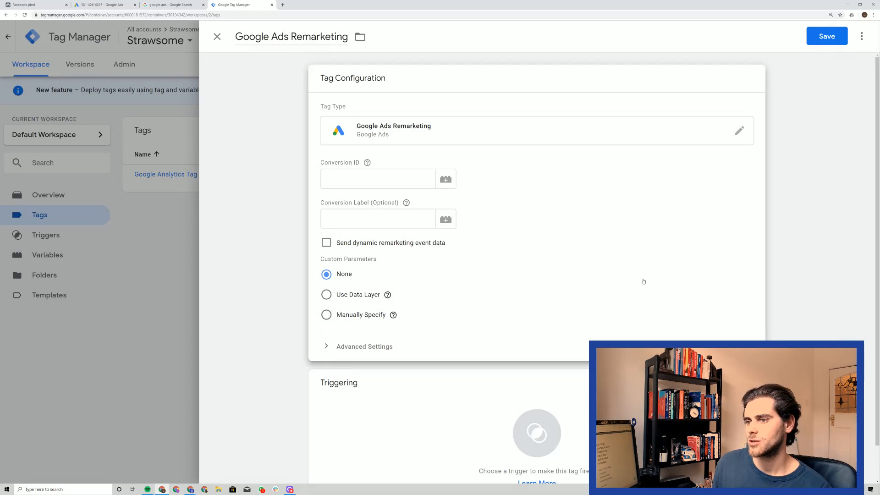
Paste the copied Google Ads conversion ID into the remarketing tag's configuration.
click(388, 183)
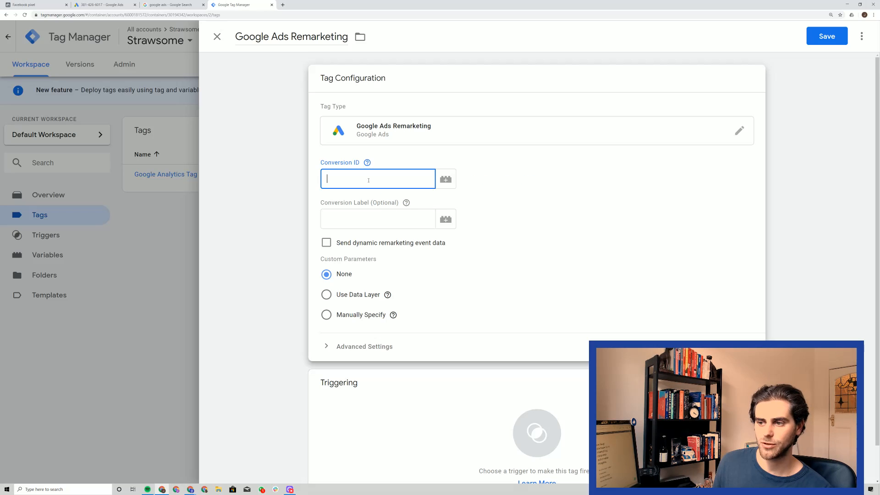
right_click(369, 179)
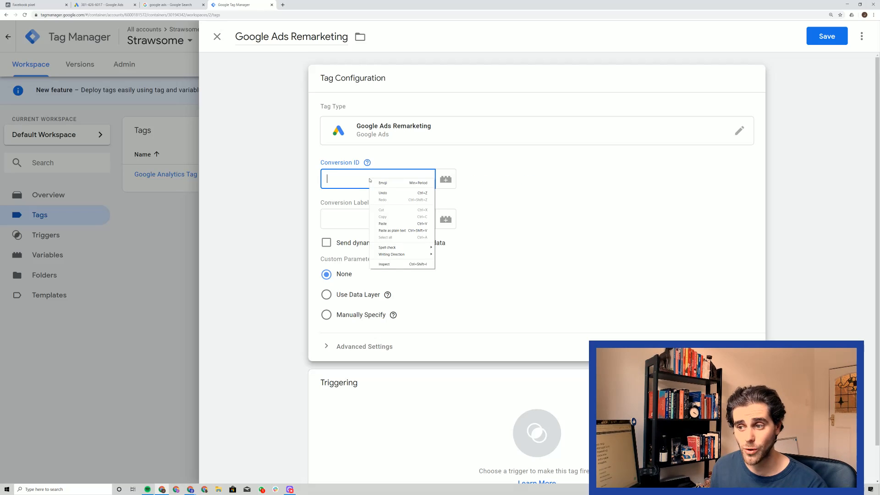
click(383, 223)
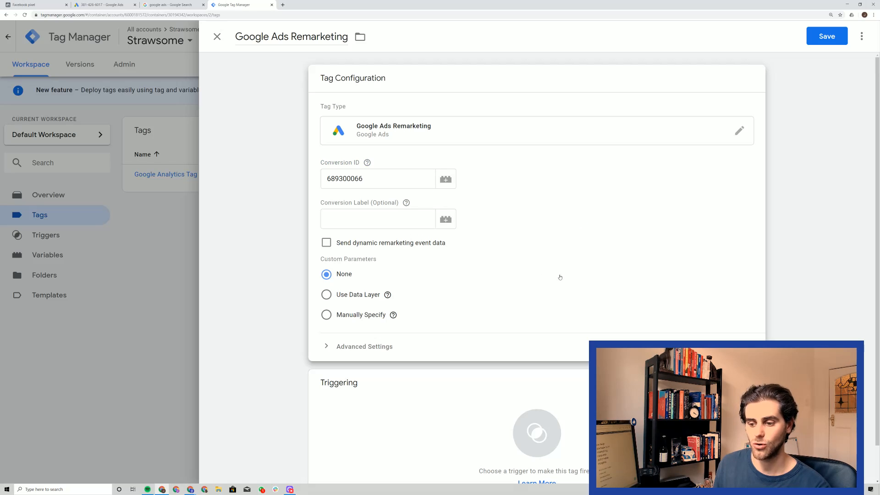
click(278, 291)
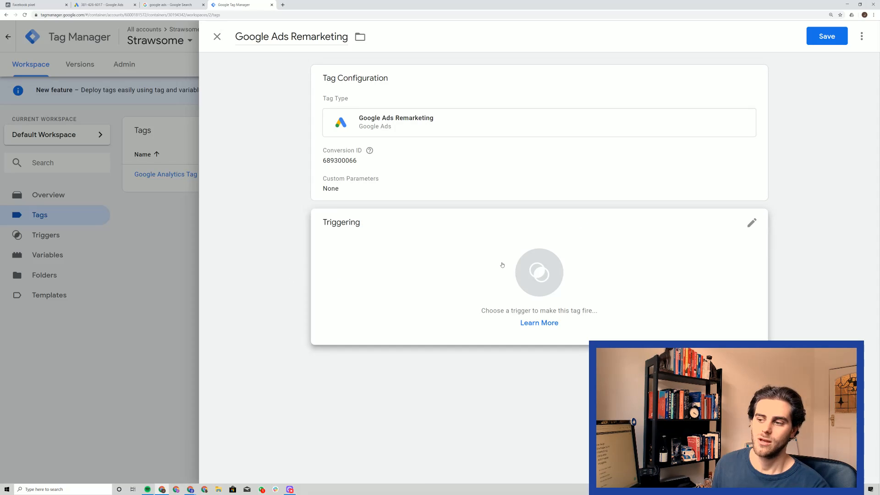
Set the remarketing tag to fire on the All Pages trigger and save the tag.
click(496, 276)
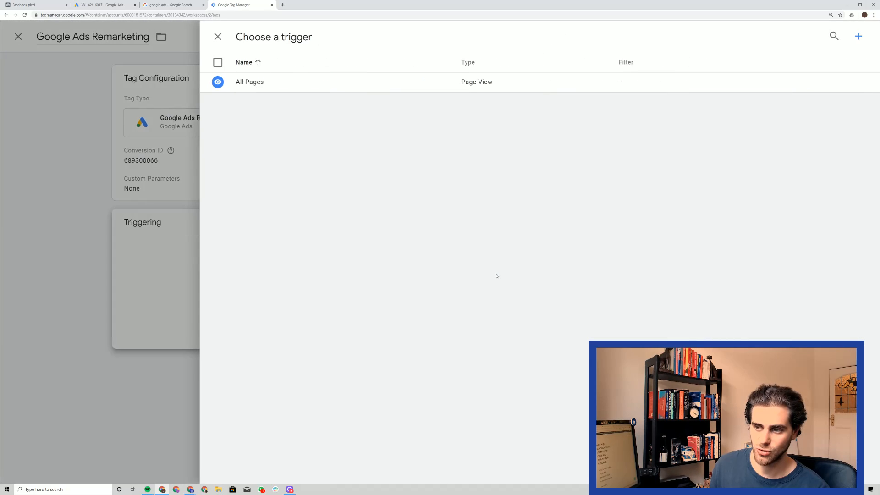
click(262, 87)
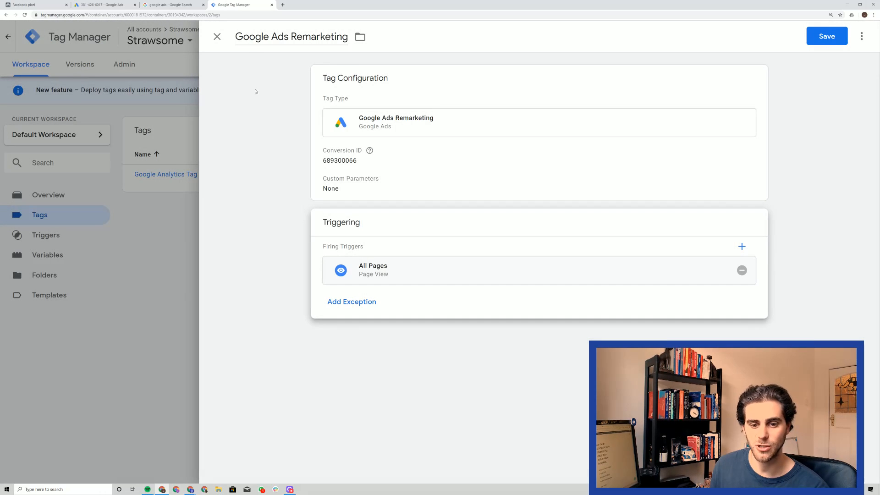
click(650, 325)
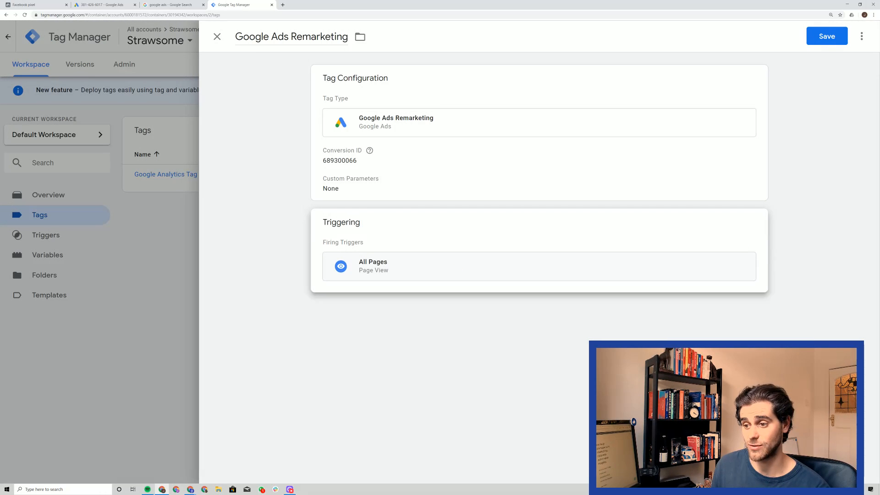
click(821, 37)
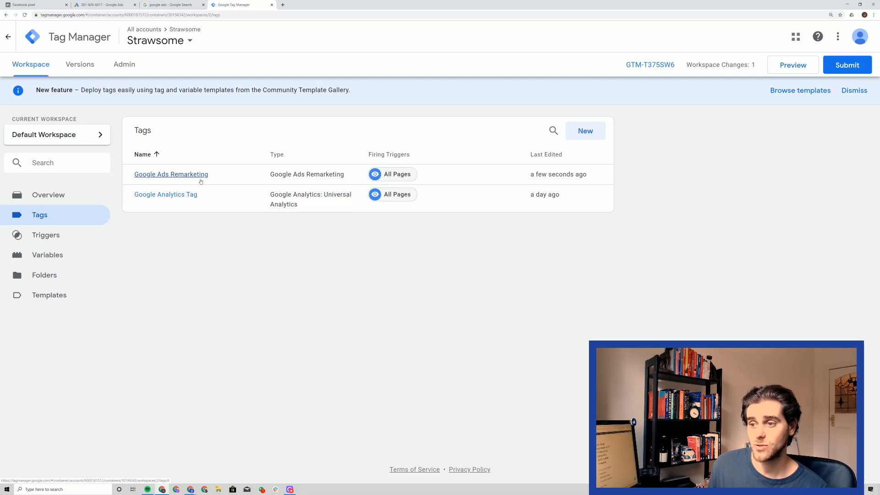
drag(575, 175, 125, 177)
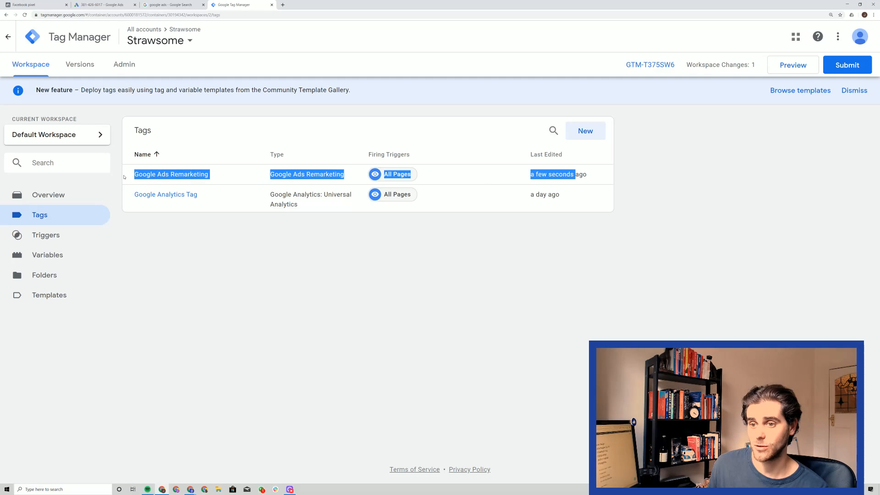
click(223, 261)
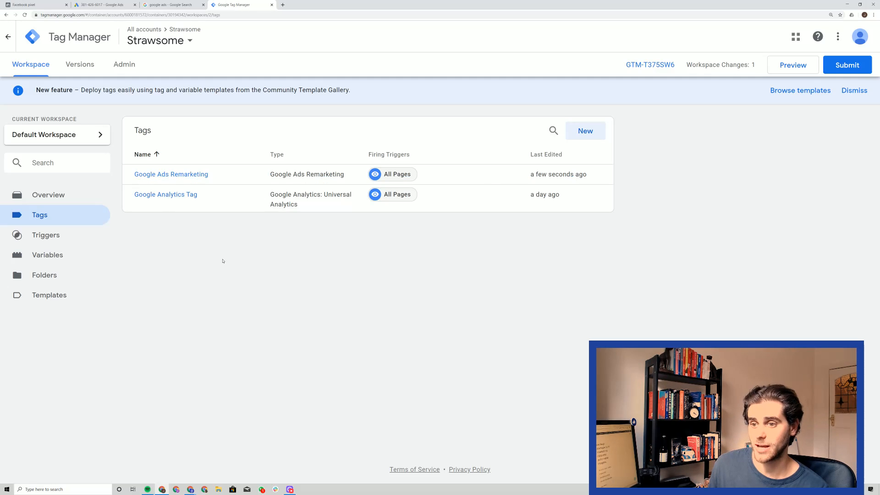
Start submitting the workspace changes and name the version "Google Ads Remarketing Installed".
click(847, 65)
click(368, 151)
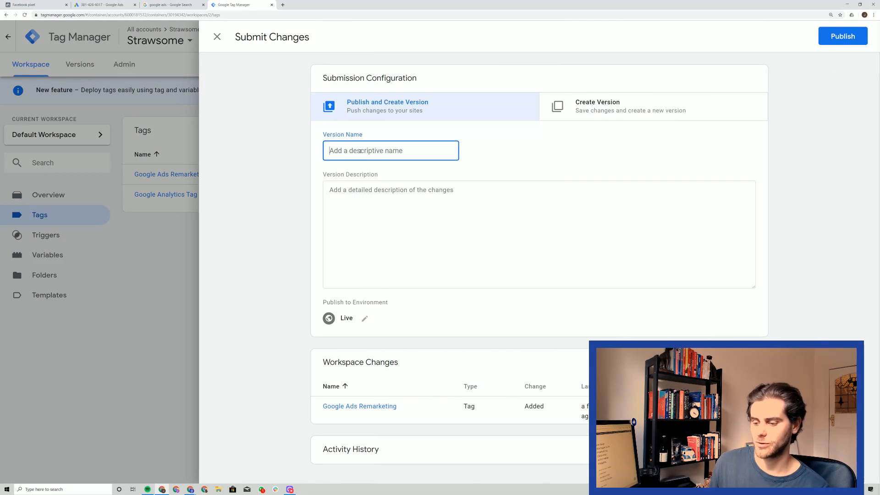
text(Google Ads M)
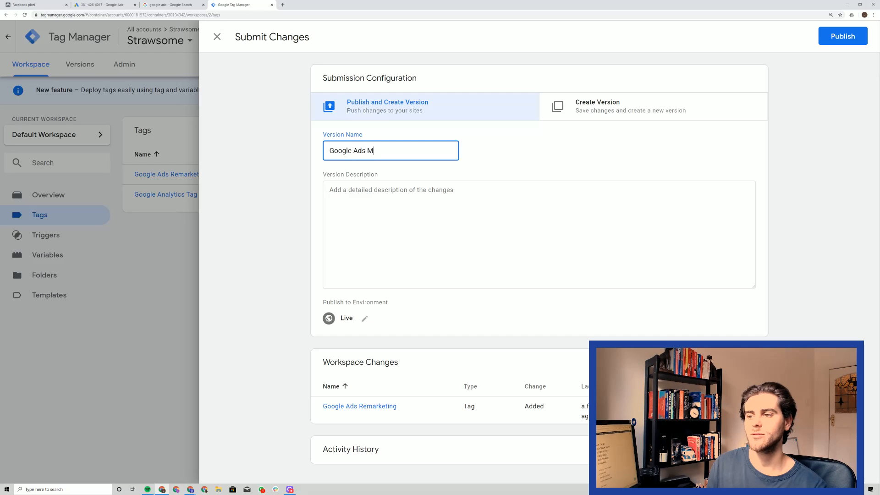
key(BackSpace)
text(Remarketing)
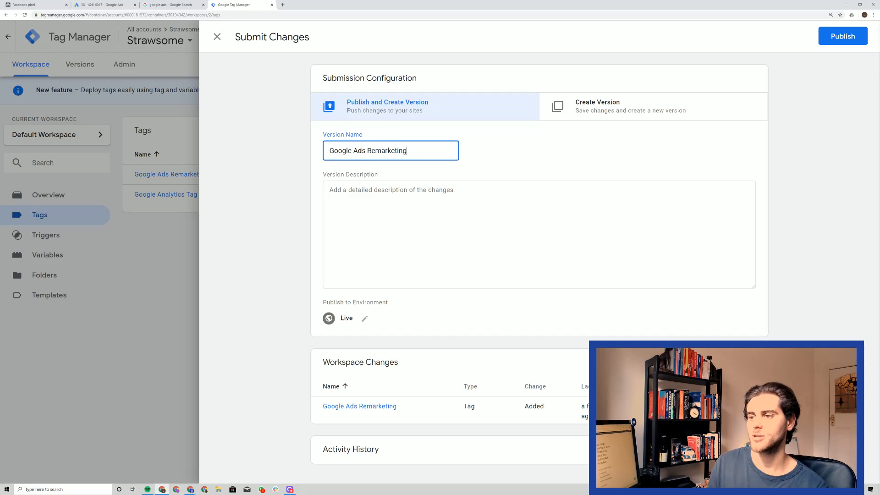
text( Installed)
key(shift+Tab)
key(Tab)
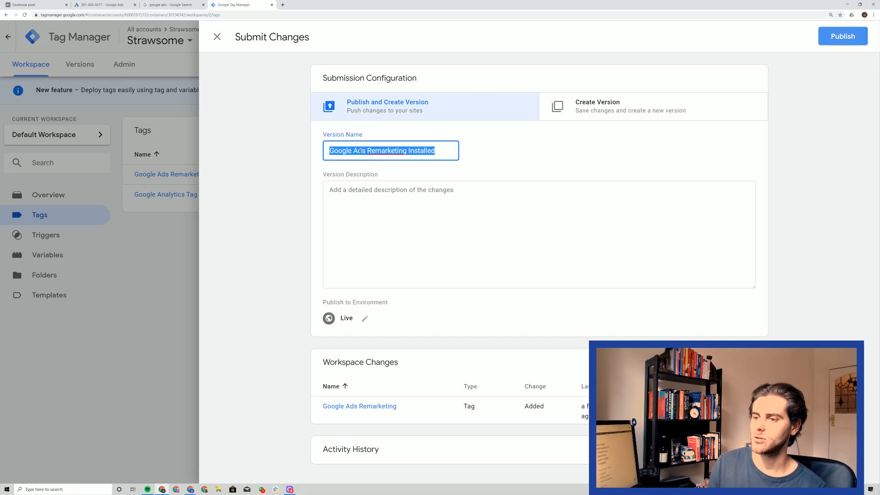
Enter "Added the tag!" as the version description and publish the version to the Live environment.
key(Tab)
text(Added the)
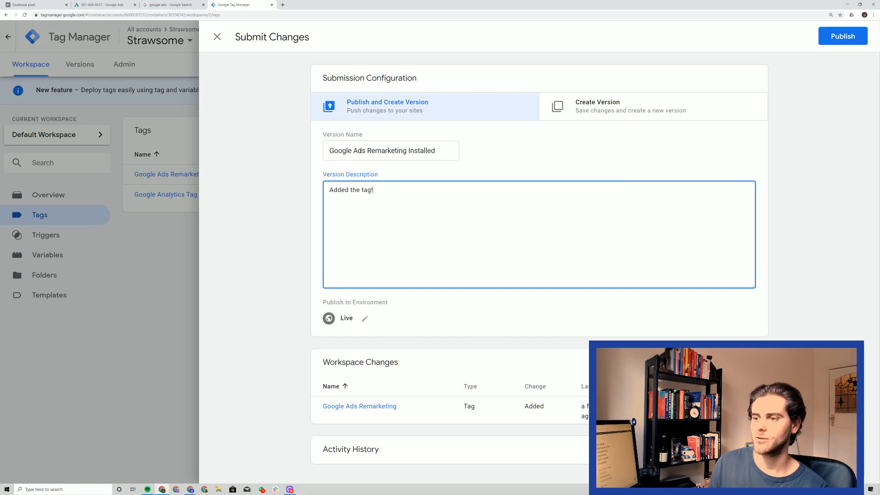
click(852, 42)
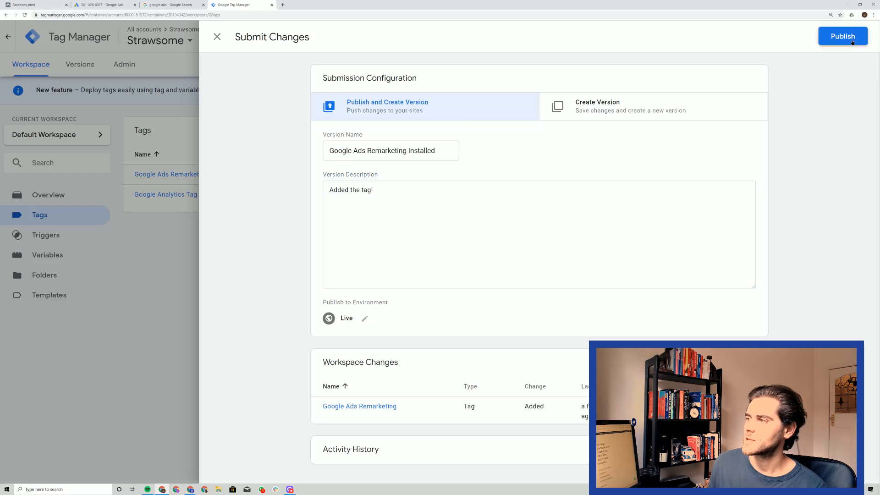